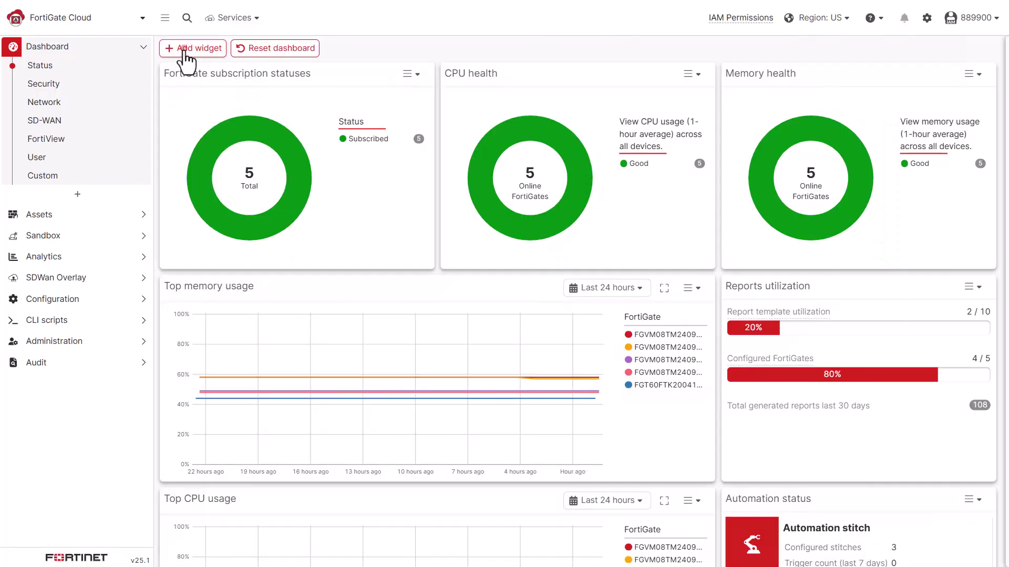
Browse the widget catalogue and the Security, SD-WAN and FortiView dashboards, then log in to FortiGate Cloud.
left_click(181, 49)
left_click(178, 63)
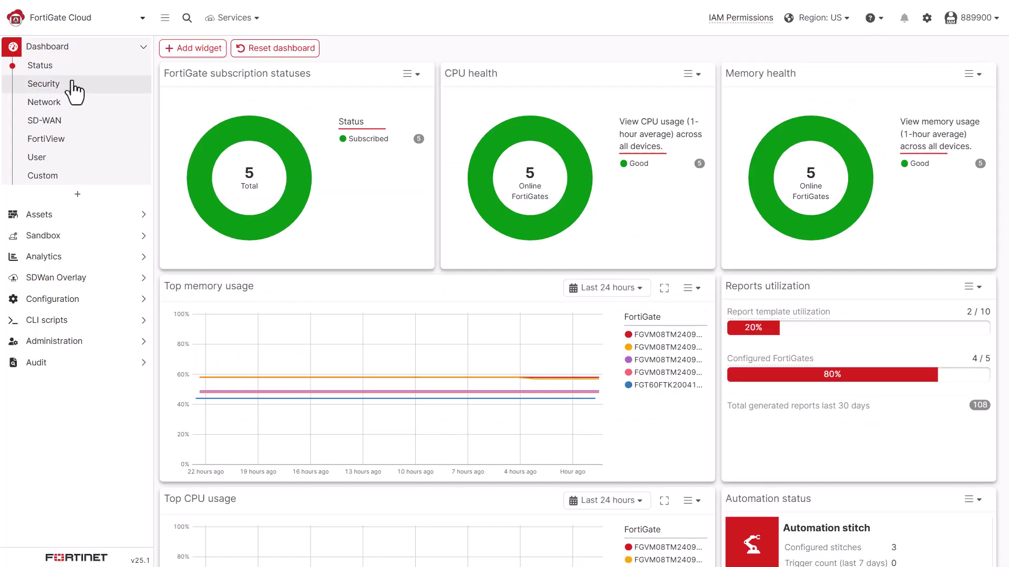
left_click(48, 84)
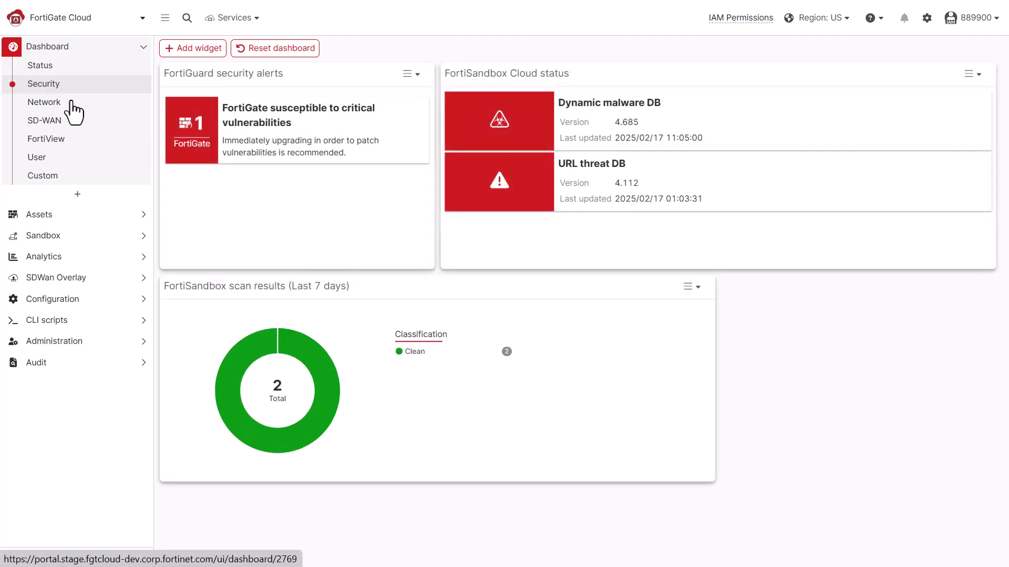
left_click(45, 120)
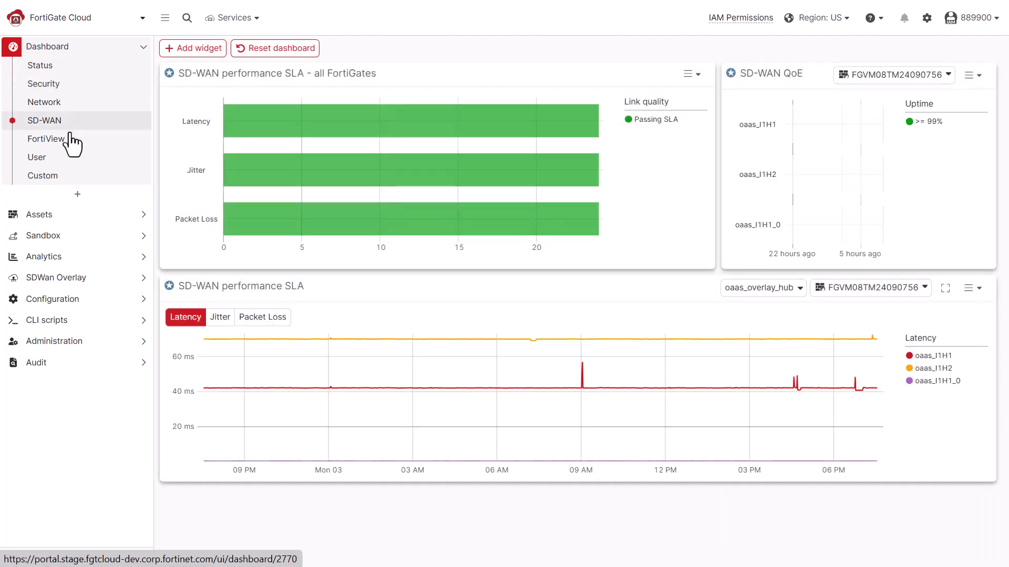
left_click(47, 139)
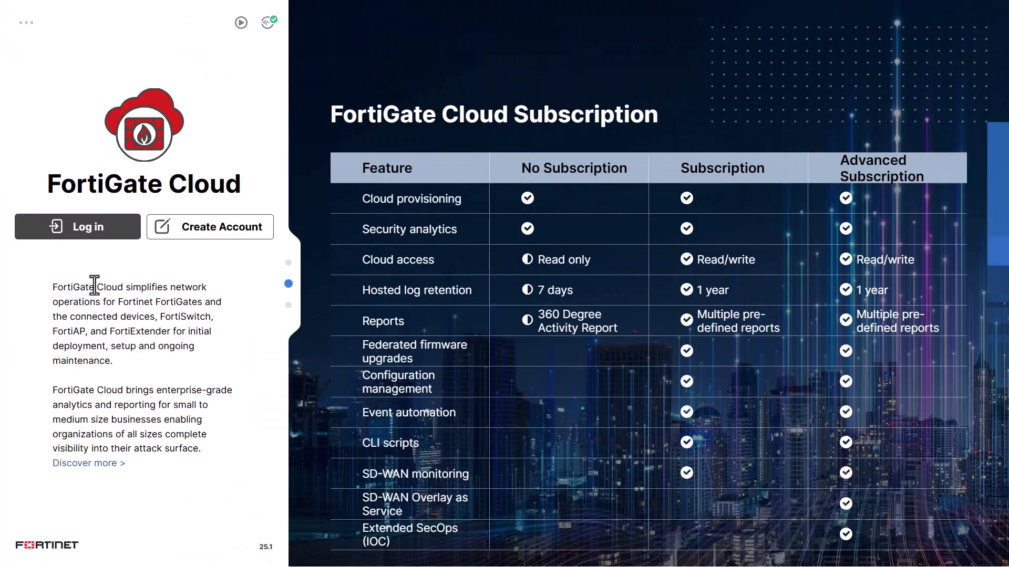
left_click(99, 235)
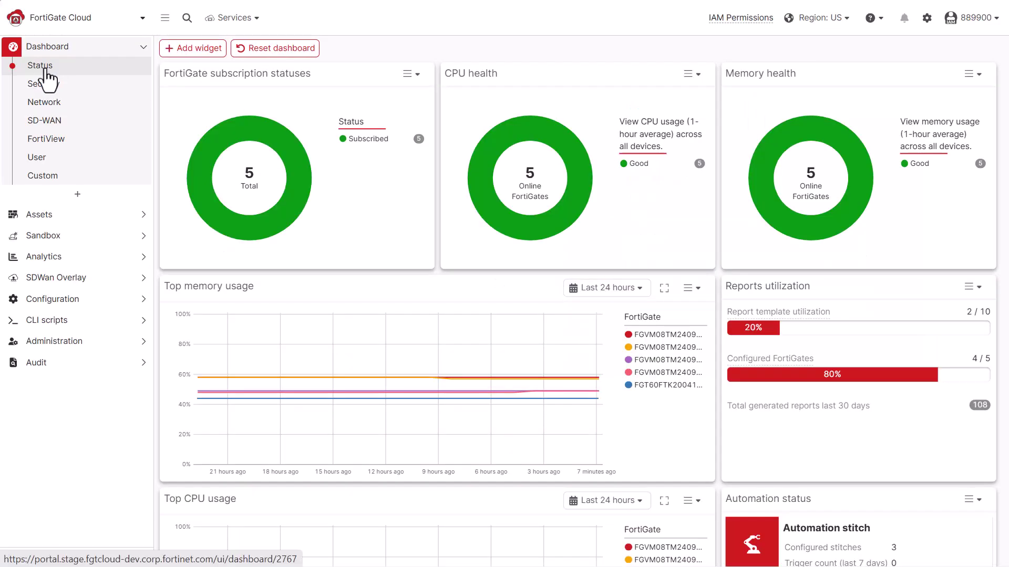
Remotely open FortiOS on FGT60FTK20041702 through Cloud access in the Assets asset list.
left_click(60, 18)
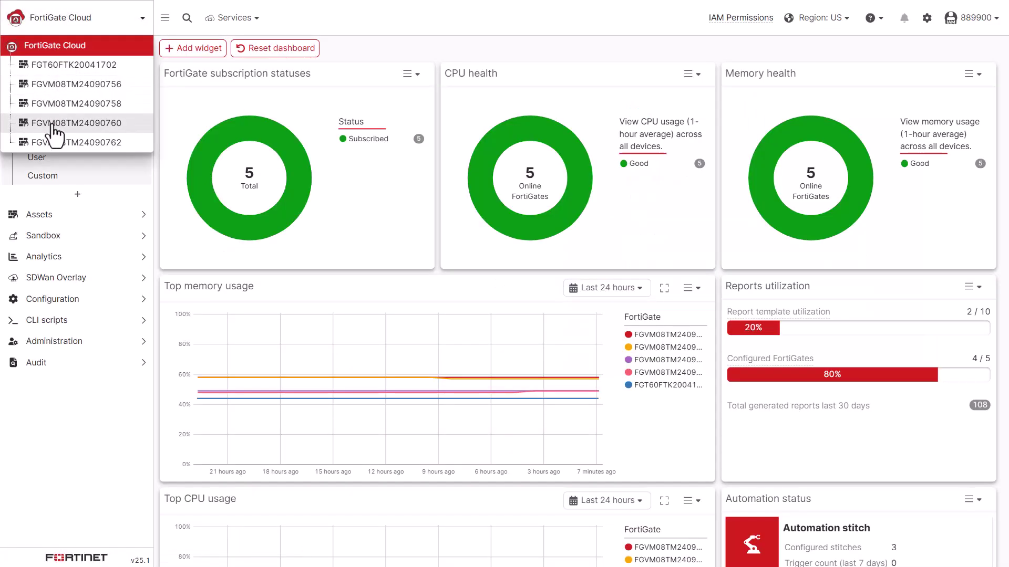
mouse_move(76, 124)
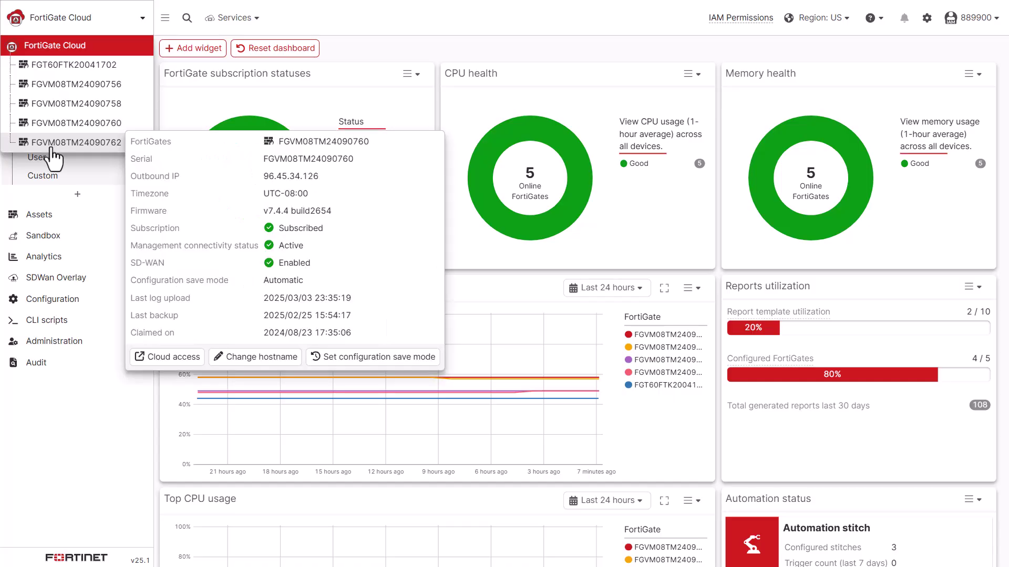
left_click(39, 214)
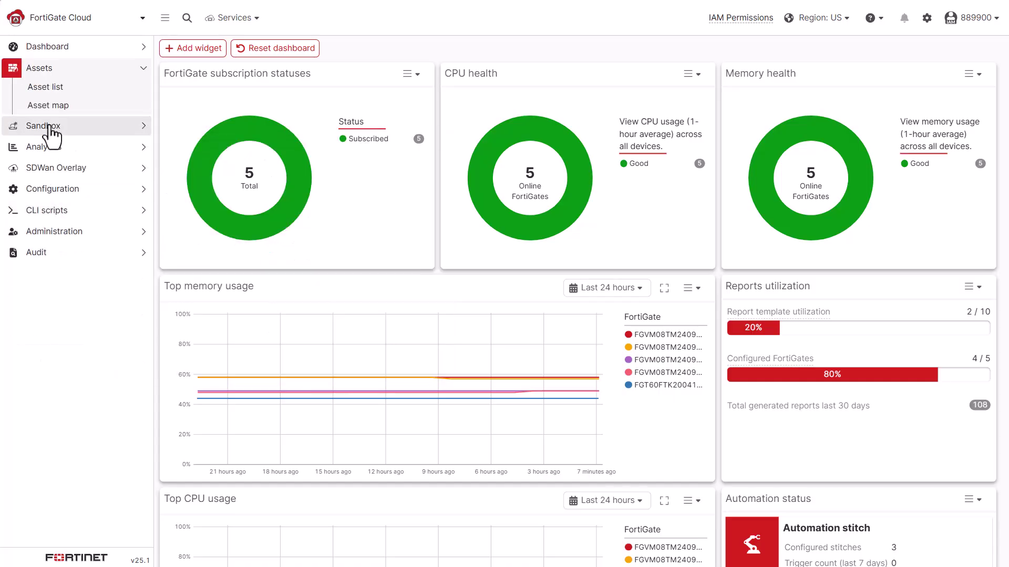
left_click(45, 87)
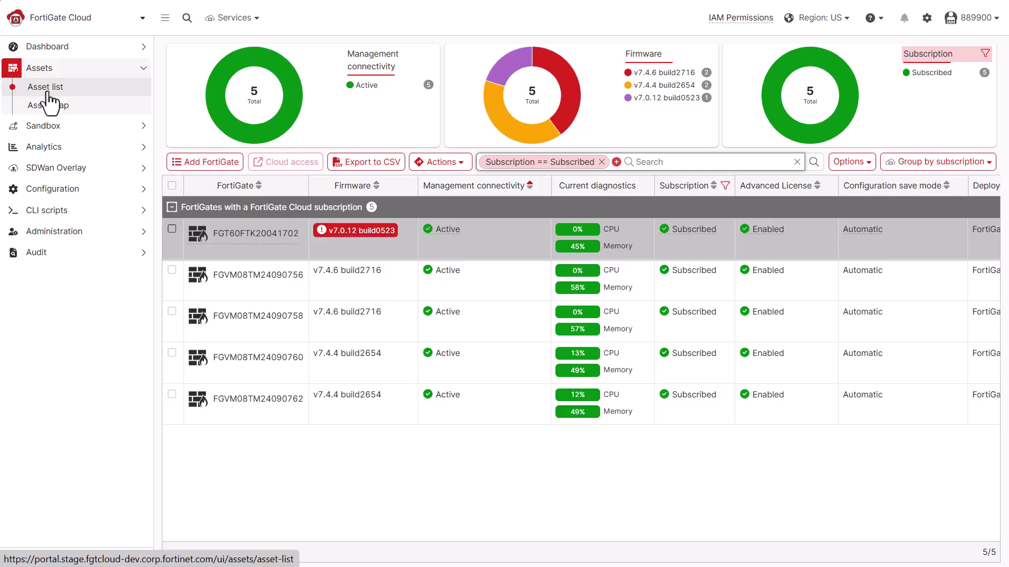
mouse_move(256, 234)
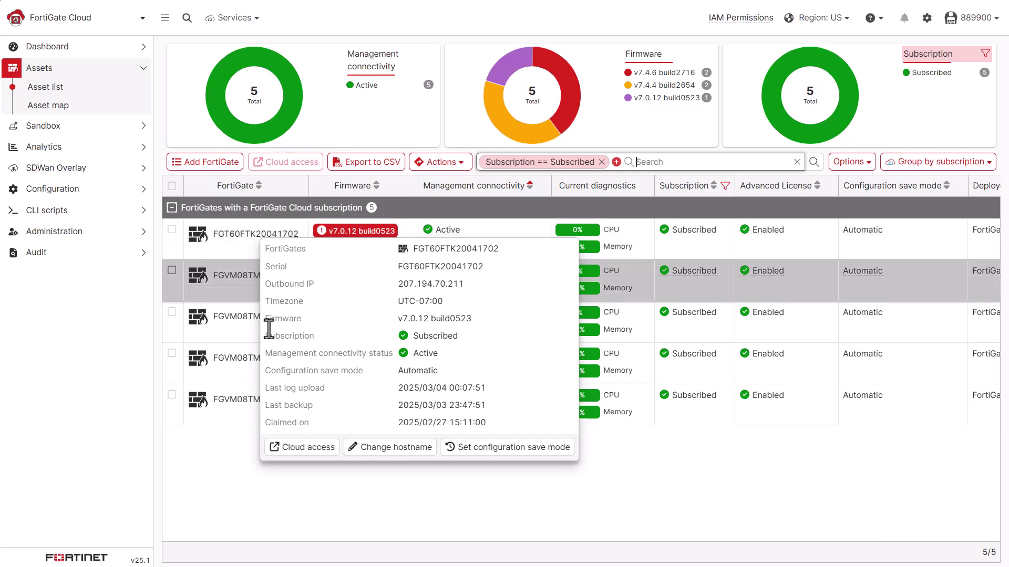
left_click(294, 447)
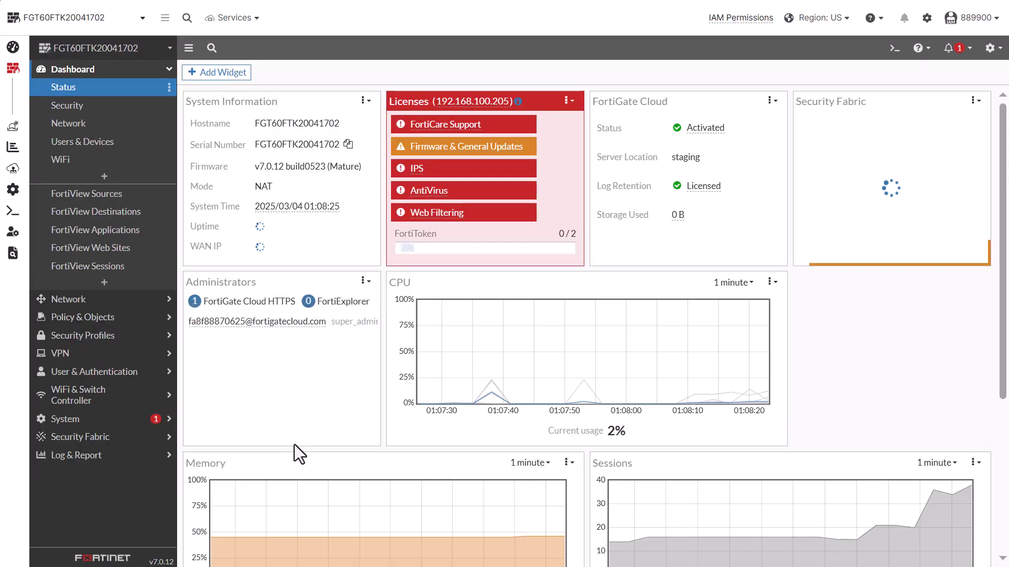
View the Firewall Policy list under Policy & Objects, then bring up the widget catalogue.
left_click(83, 318)
left_click(79, 123)
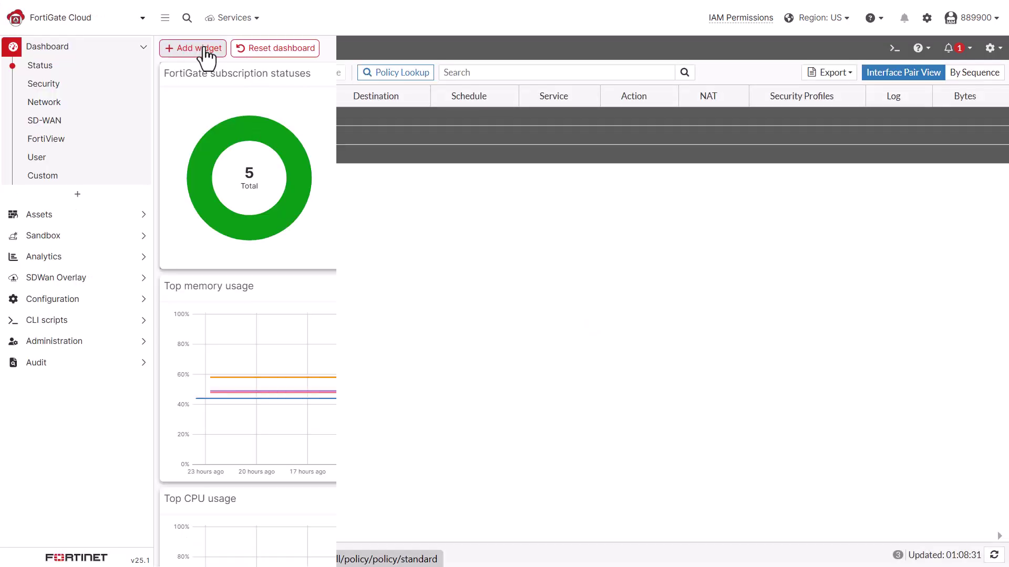
left_click(199, 48)
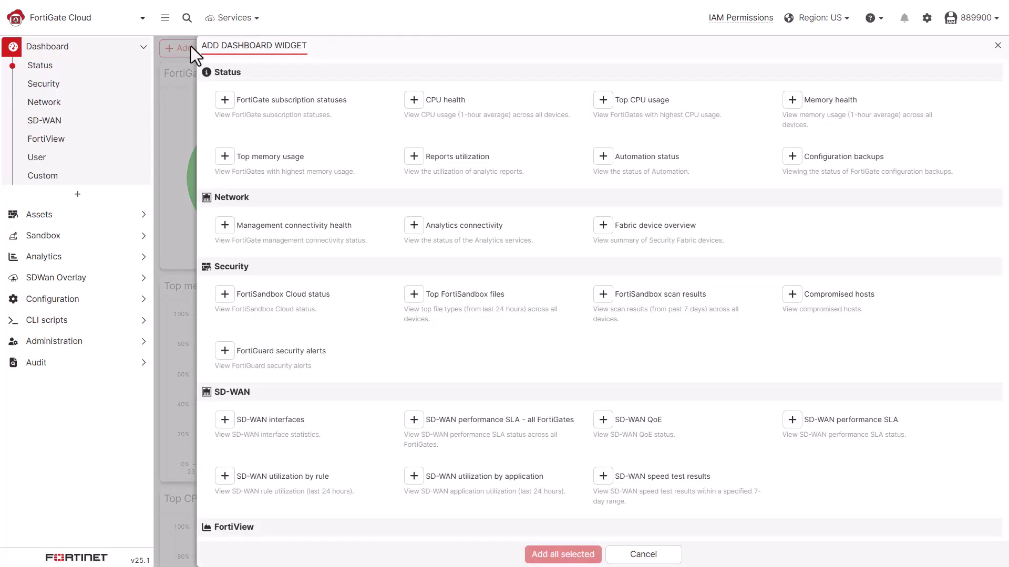
Cancel the Add Dashboard Widget panel, view the Network dashboard, then return to Status.
left_click(191, 47)
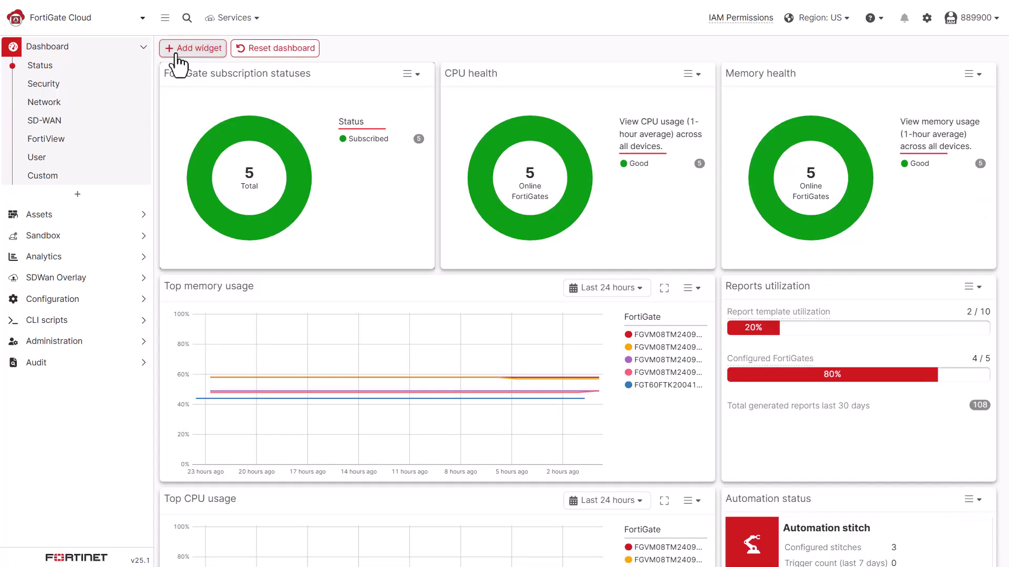
left_click(44, 102)
left_click(41, 66)
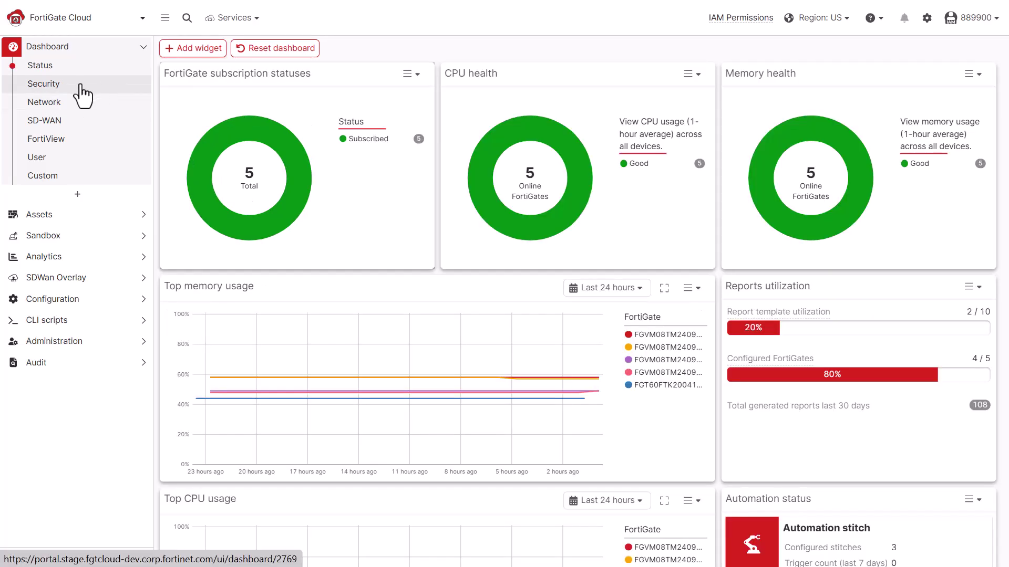
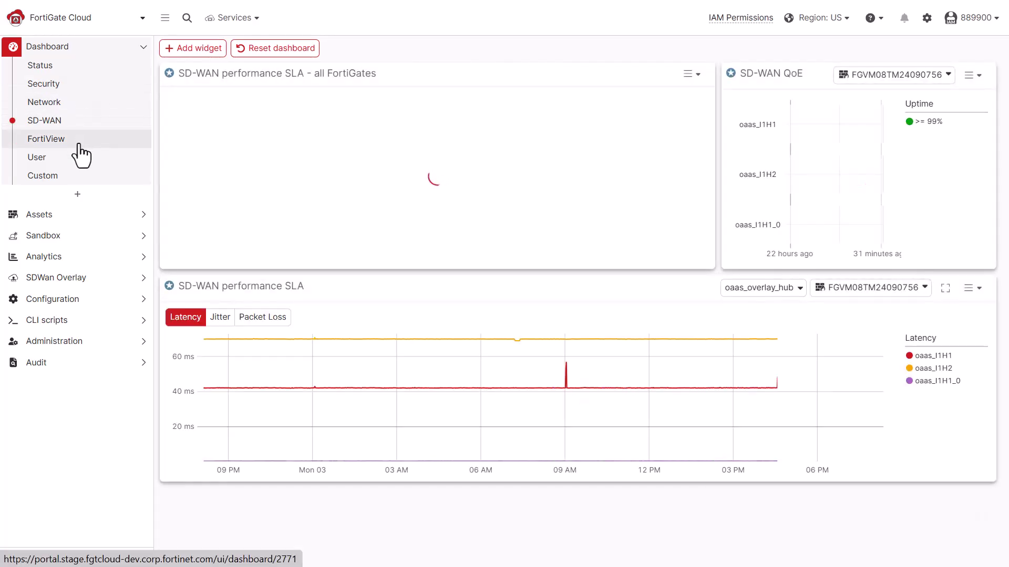
Open the FortiView dashboard and browse the Support resources menu.
left_click(46, 138)
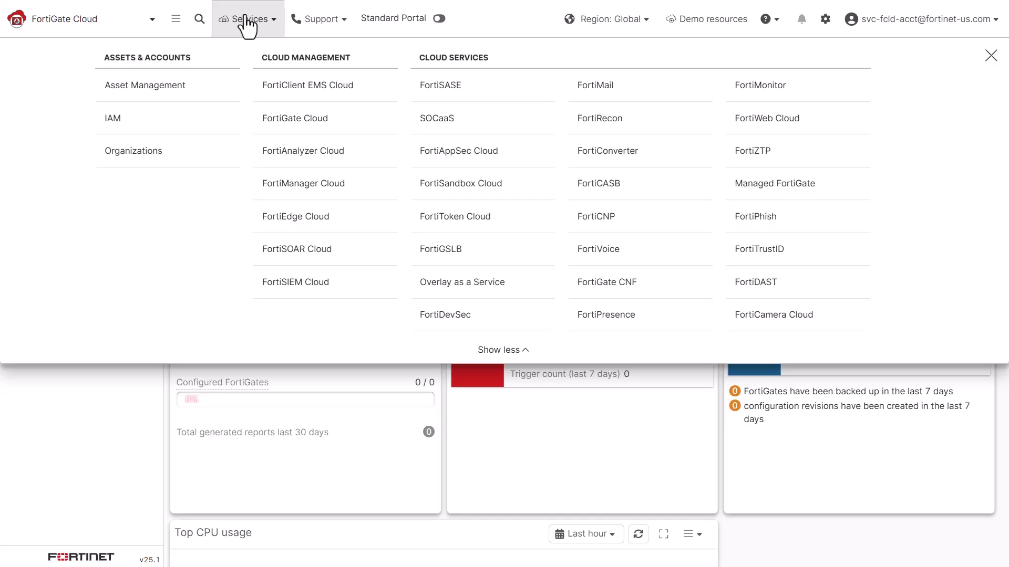
left_click(320, 18)
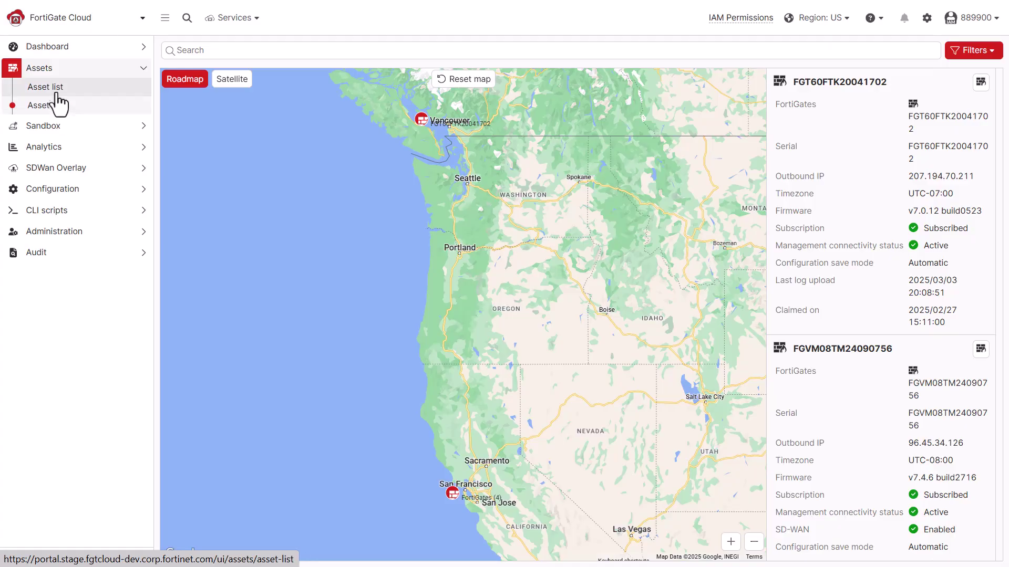
View the Vancouver FortiGate's details, then the asset list and the add-FortiGate inventory.
left_click(423, 120)
left_click(45, 87)
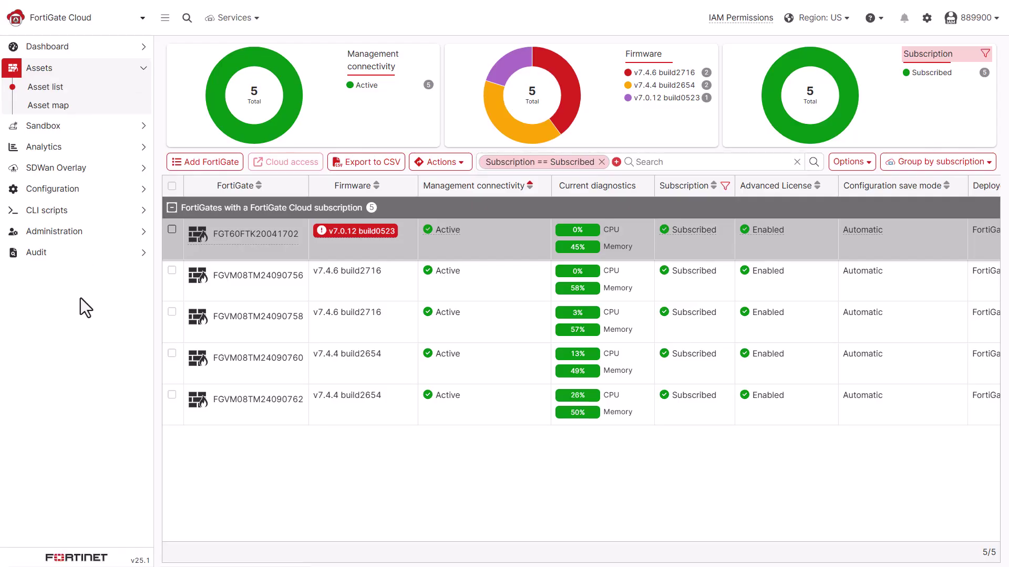
left_click(204, 162)
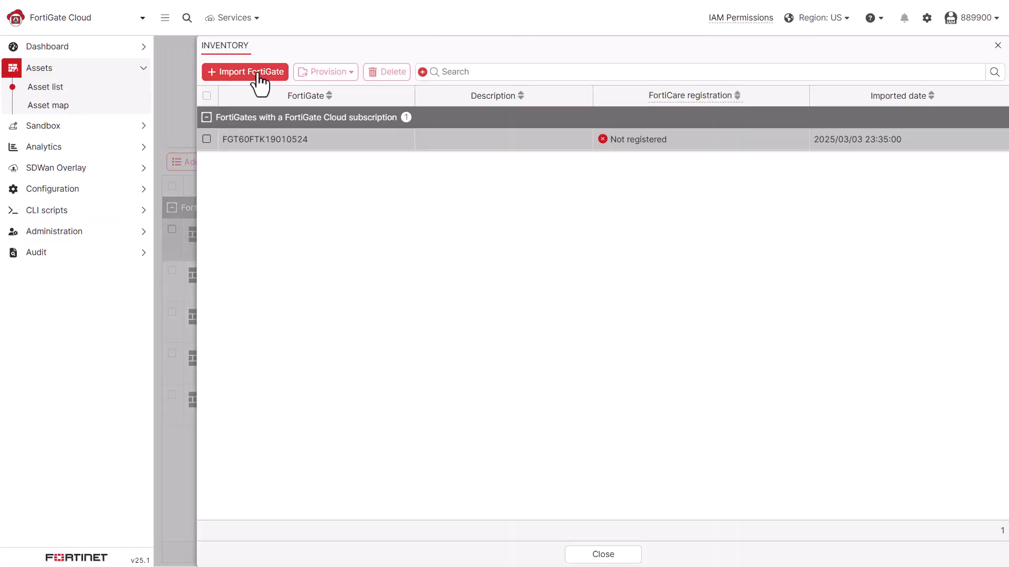
Start importing a FortiGate with a deployment key, then cancel the import.
left_click(245, 72)
left_click(399, 128)
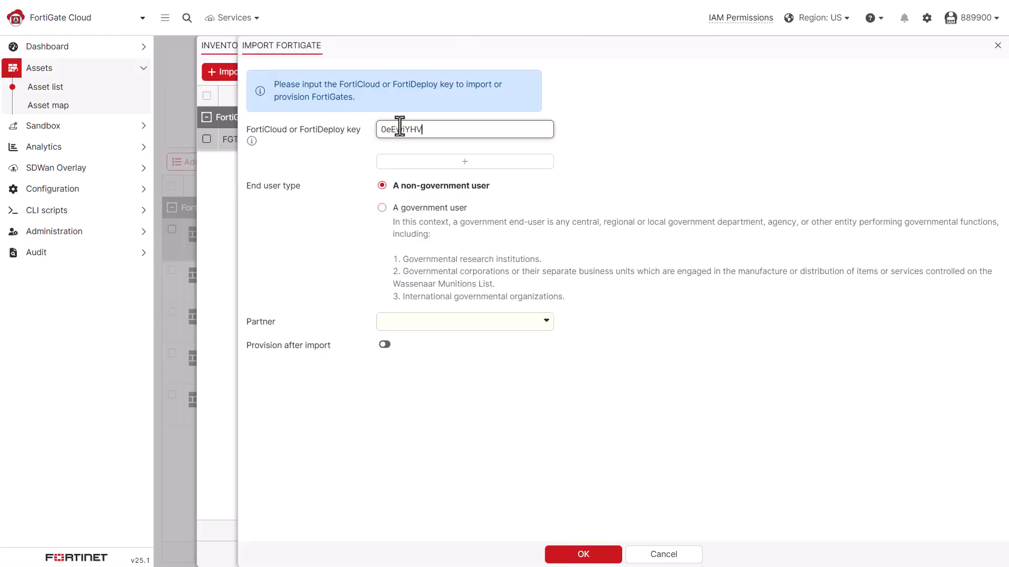
left_click(663, 553)
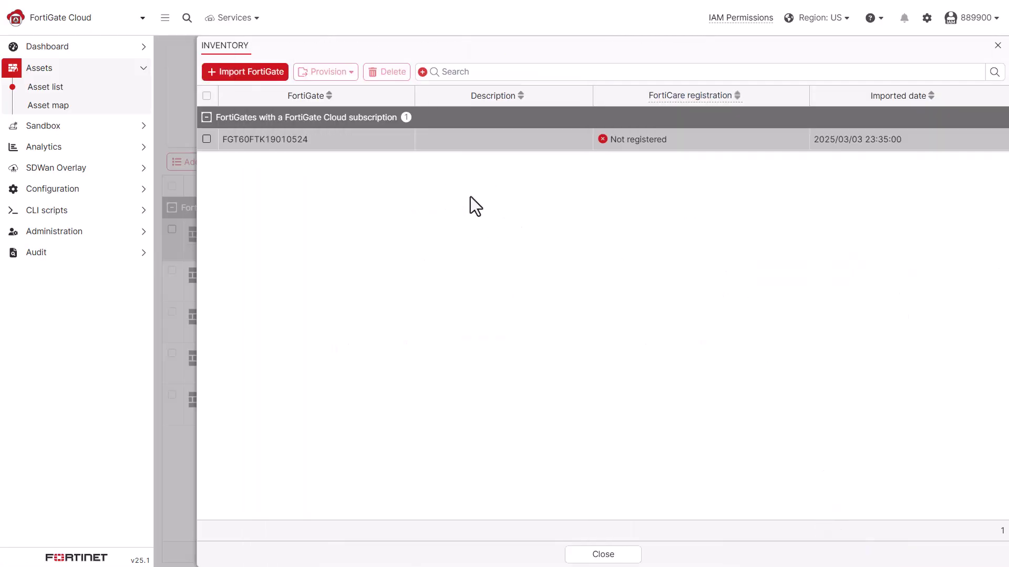
Provision the unregistered FortiGate FGT60FTK19010524 to FortiGate Cloud.
left_click(206, 140)
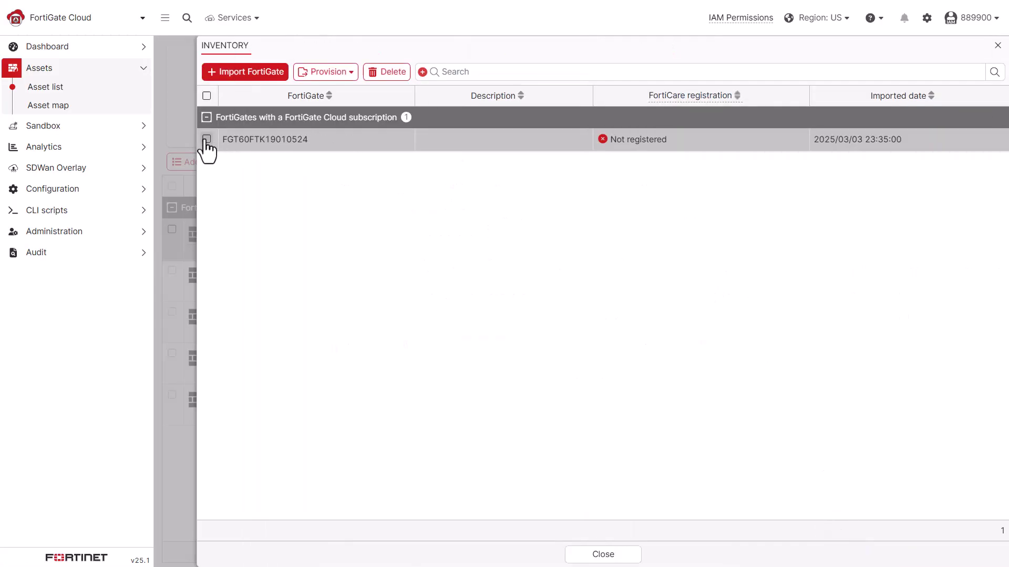
left_click(324, 71)
left_click(346, 91)
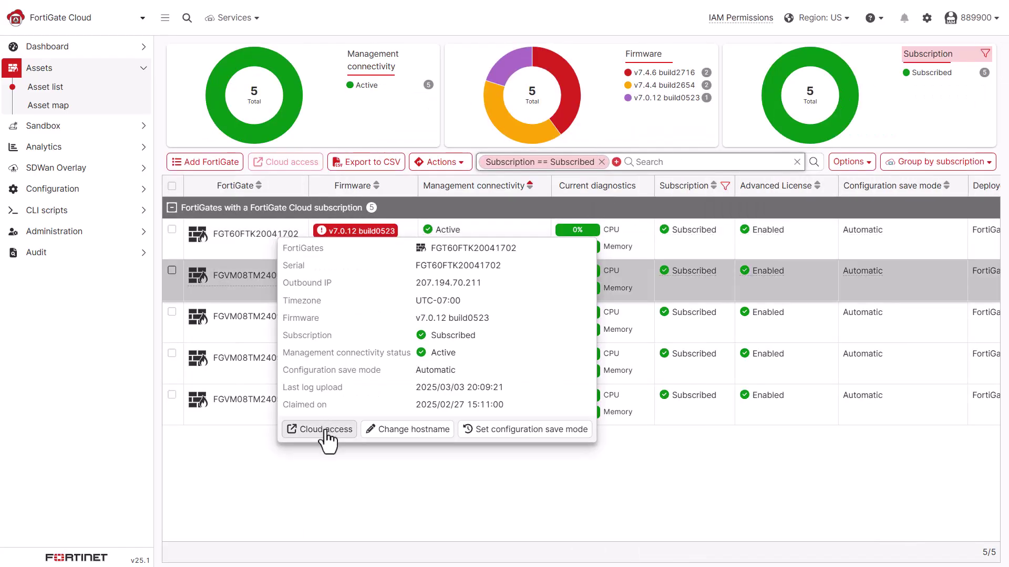
Open Cloud access for FGT60FTK20041702 and view its network interfaces.
left_click(325, 430)
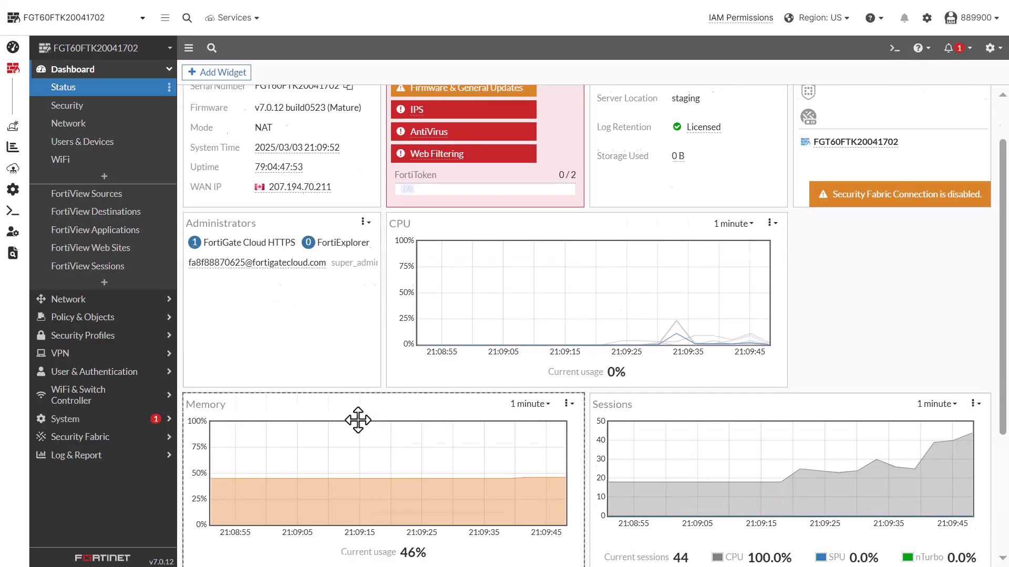
scroll(359, 421, "down", 3)
scroll(358, 425, "up", 3)
scroll(358, 425, "up", 3)
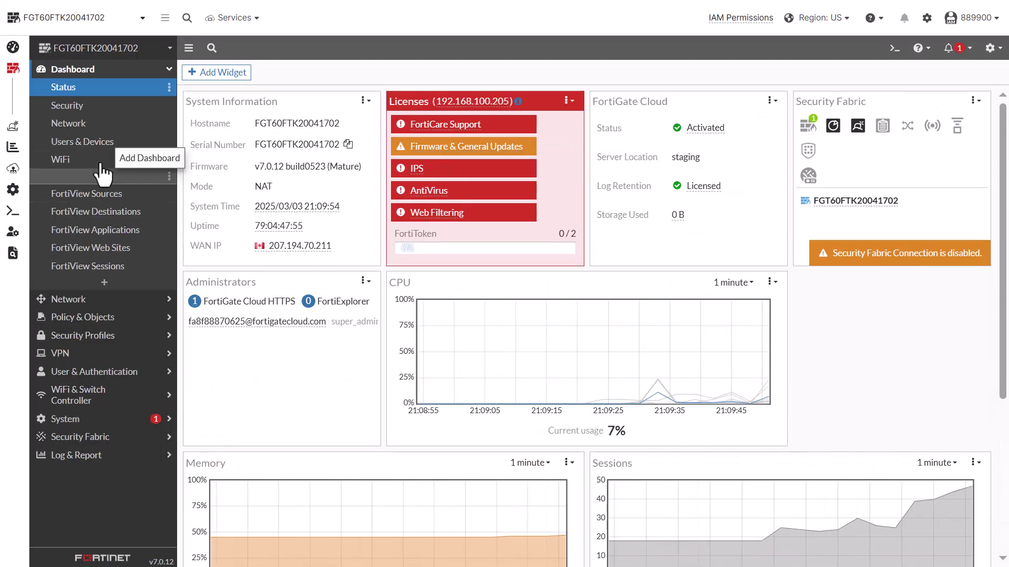
left_click(90, 126)
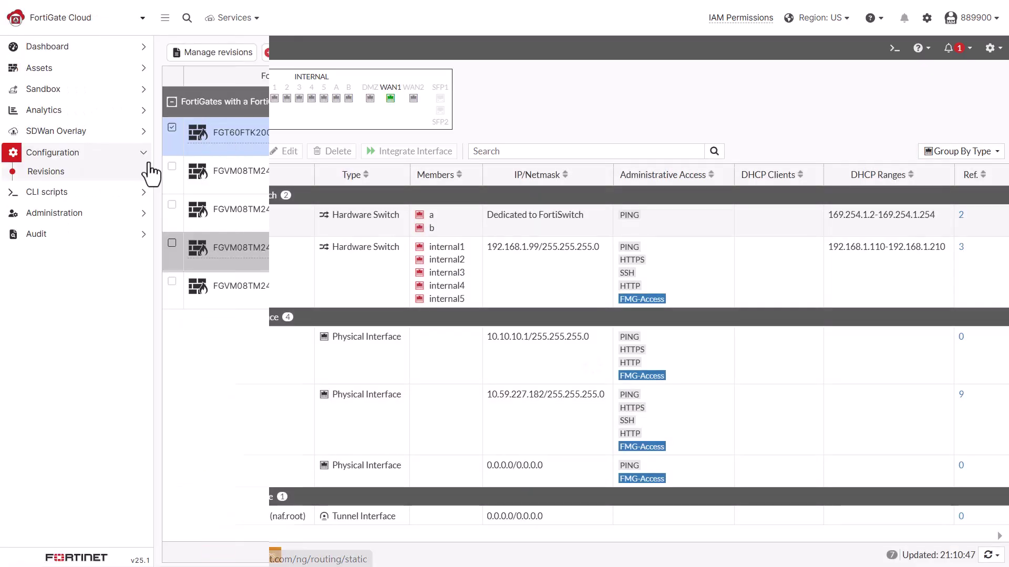
Browse FGT60FTK20041702's revisions, auto-backup schedule, and Firmware management upgrade scheduling.
left_click(215, 55)
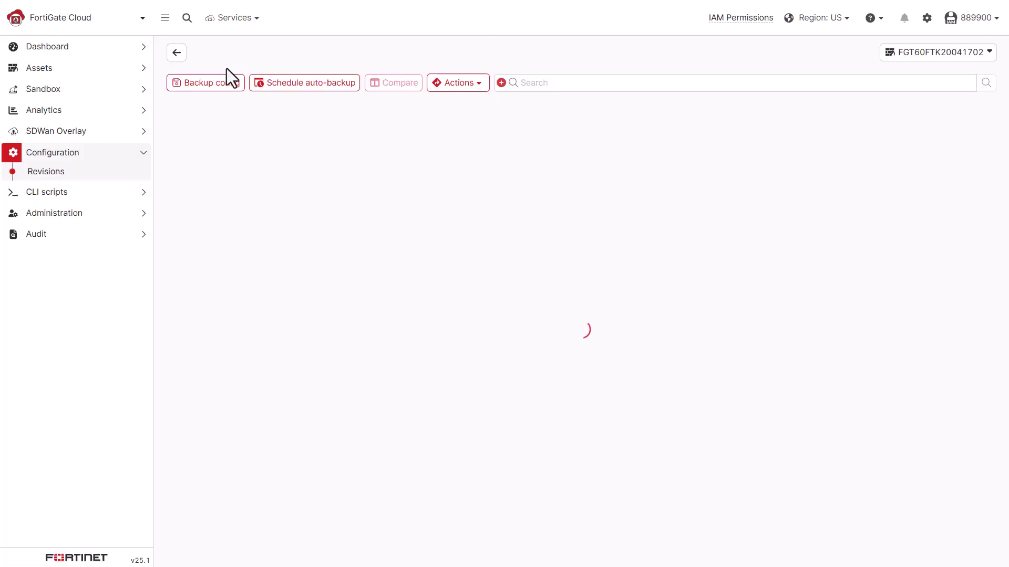
left_click(306, 83)
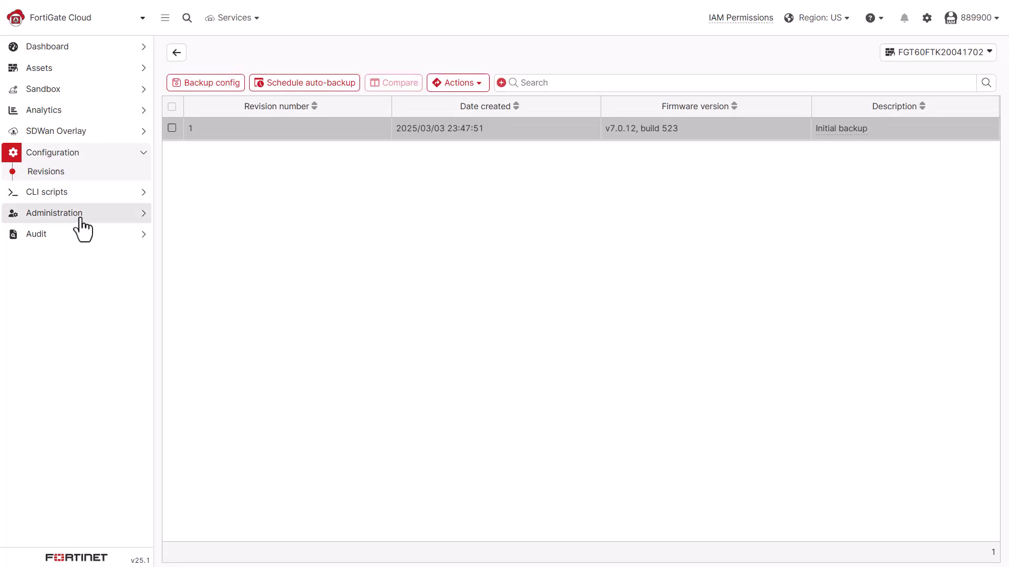
left_click(53, 213)
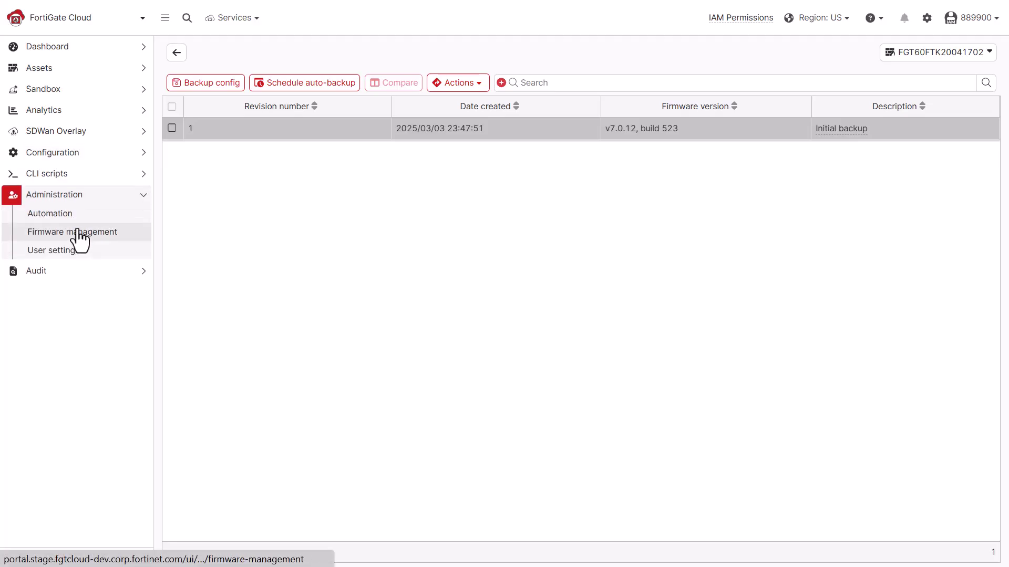
left_click(172, 127)
left_click(207, 77)
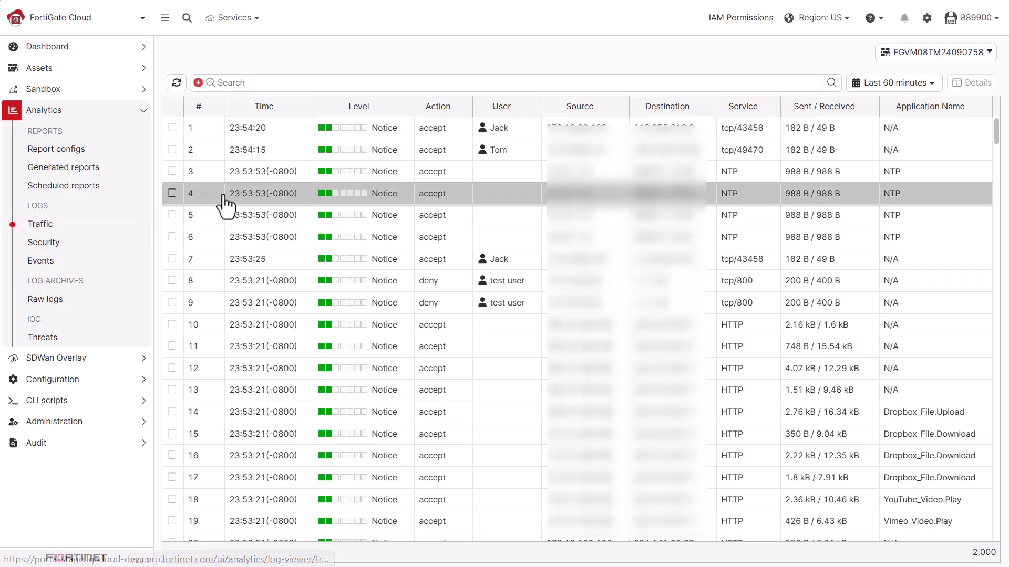
Browse the Security, Event and Raw log pages, then the FortiView dashboard.
left_click(43, 242)
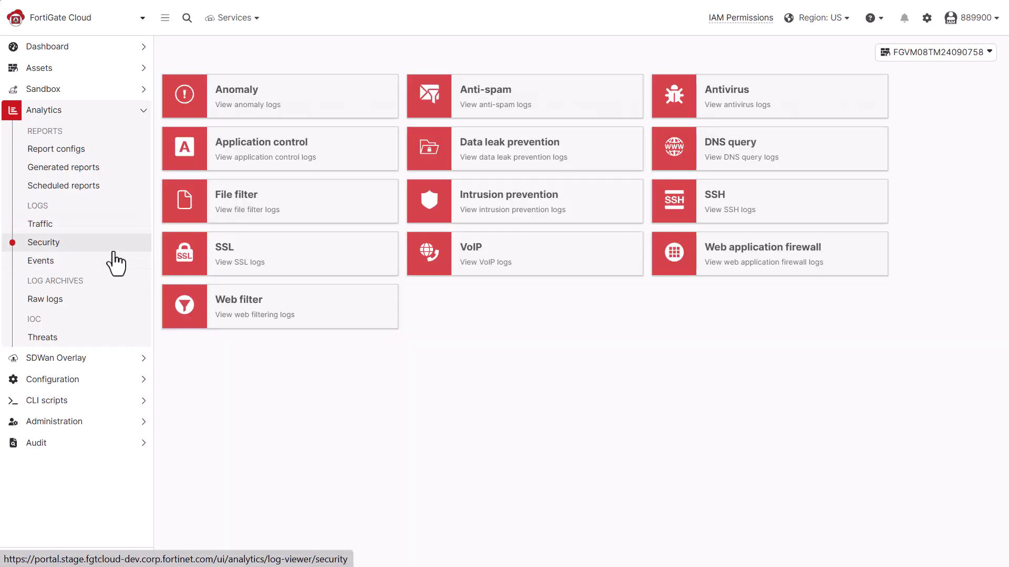
left_click(117, 260)
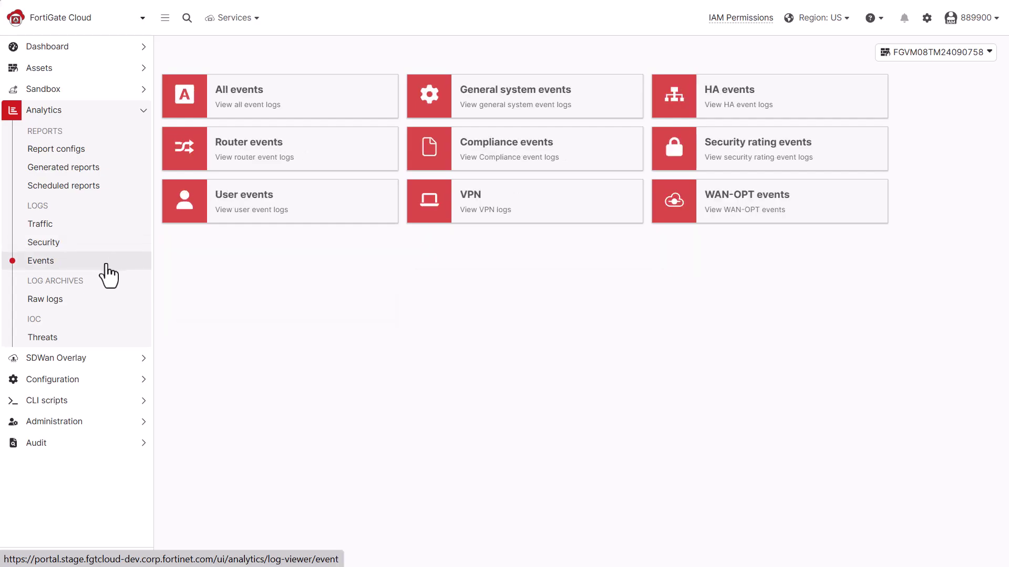
left_click(45, 299)
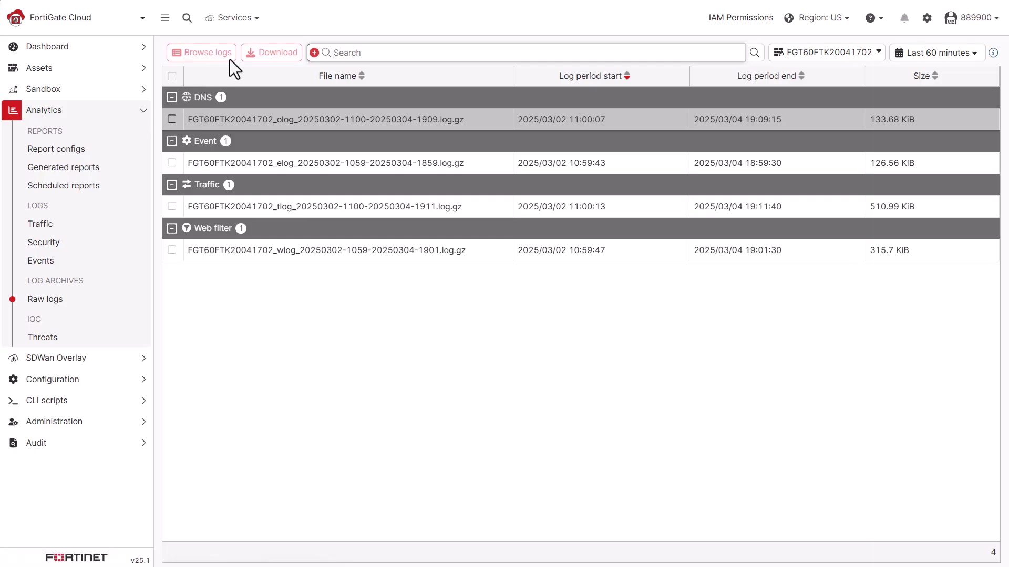
left_click(48, 45)
left_click(46, 139)
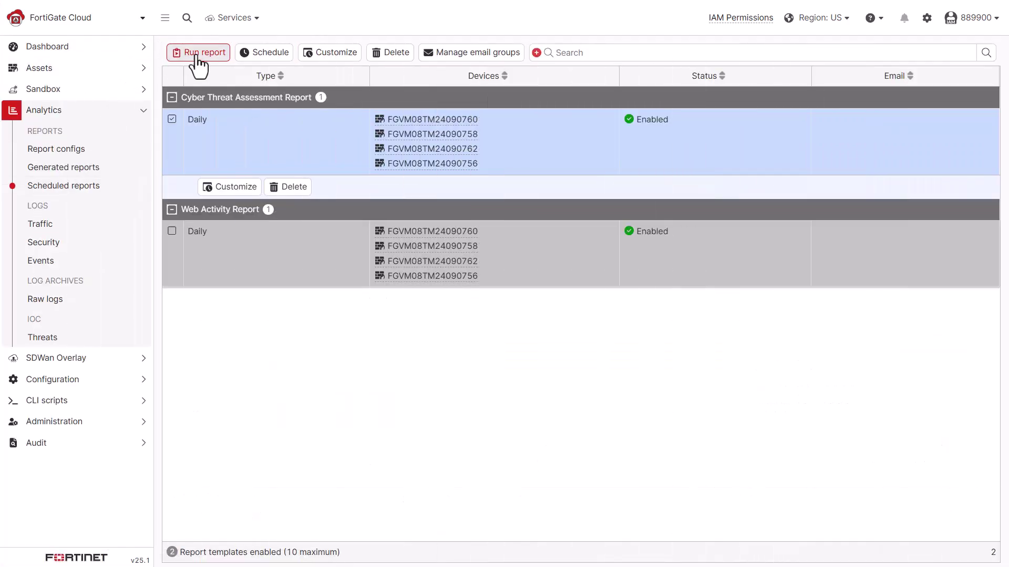
Schedule a Cyber Threat Assessment Report for three FortiGates, sent to the MyReport group.
left_click(264, 53)
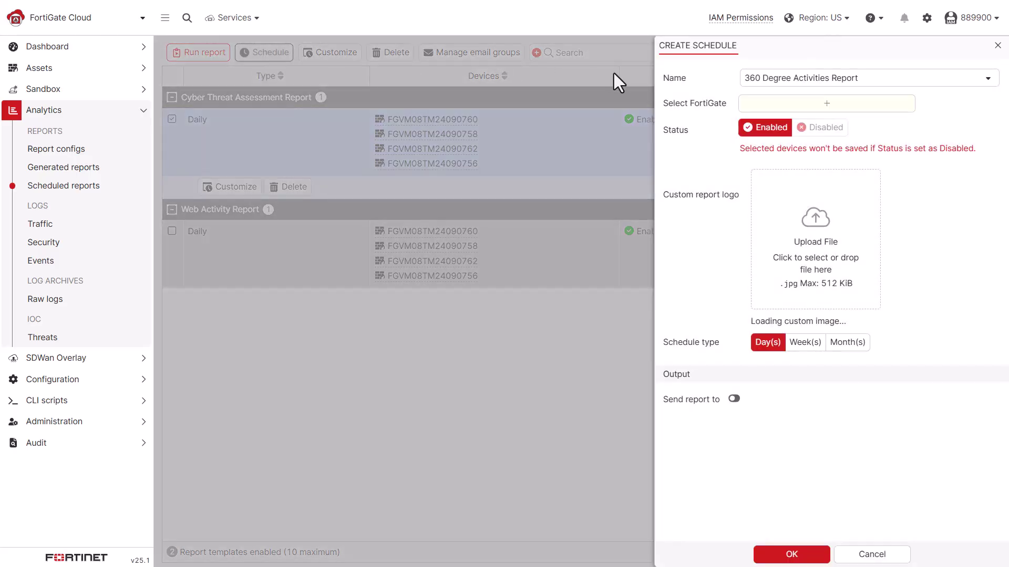
left_click(792, 78)
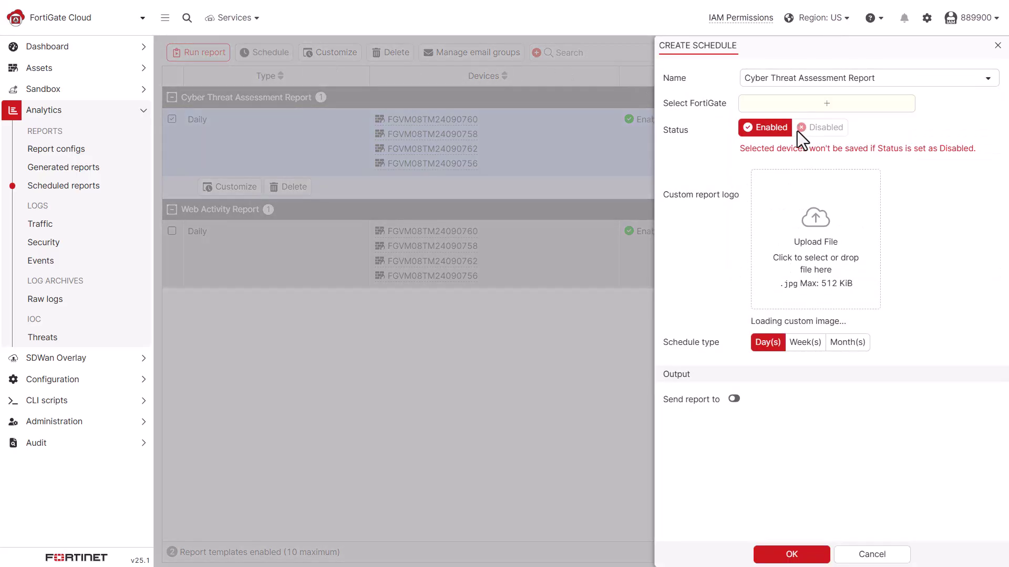
left_click(806, 103)
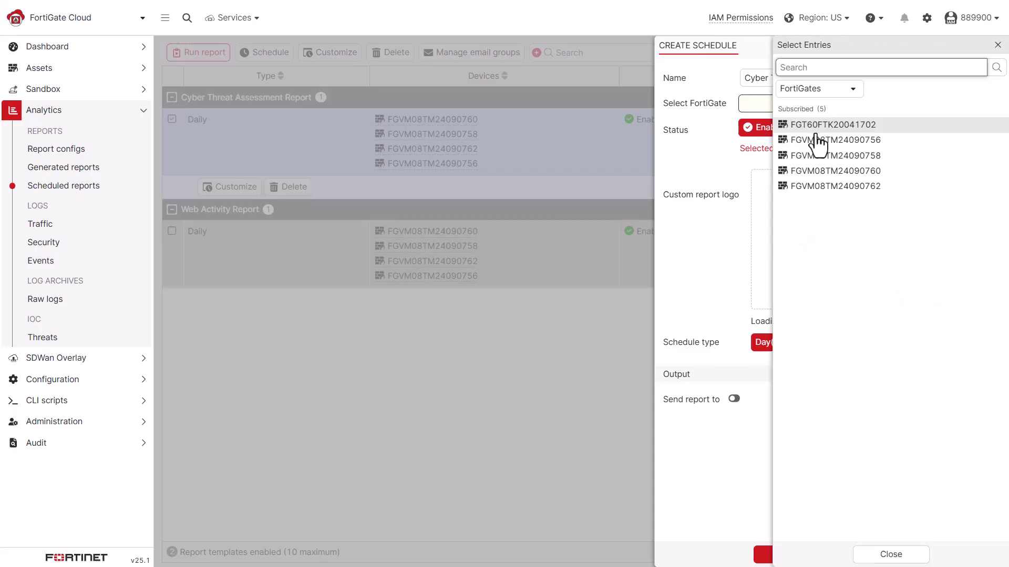
left_click(832, 125)
left_click(835, 156)
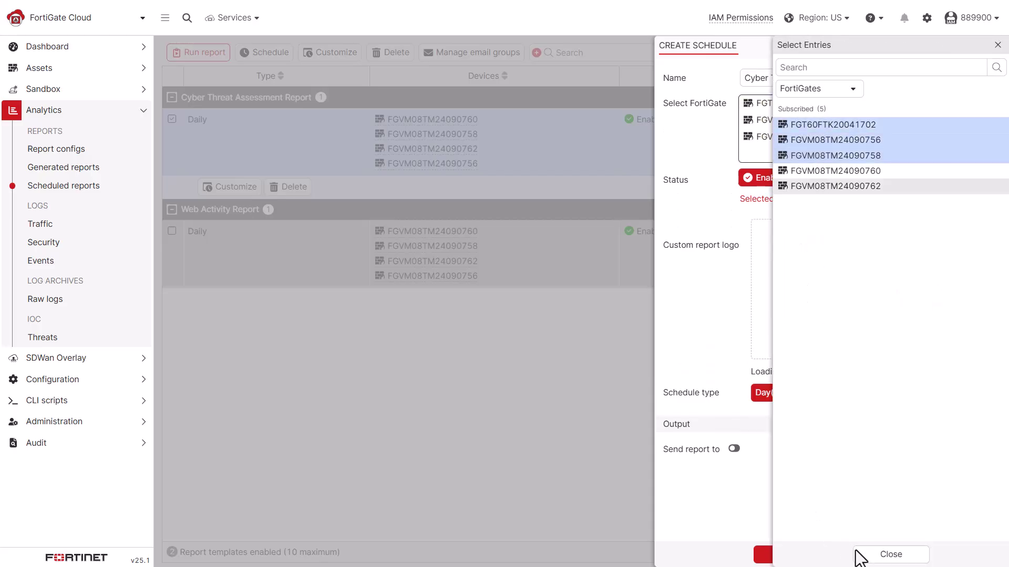
left_click(889, 555)
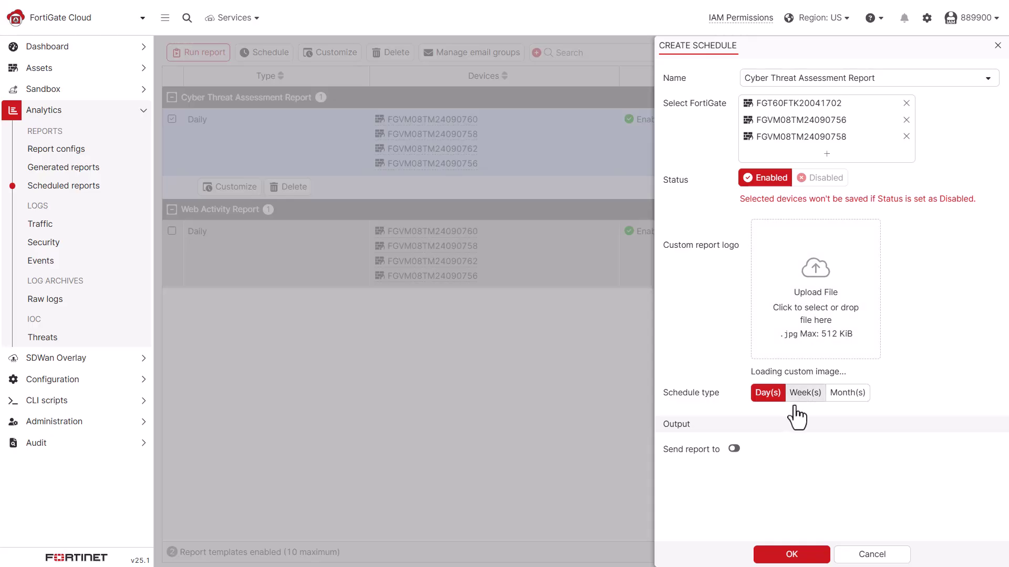
left_click(802, 453)
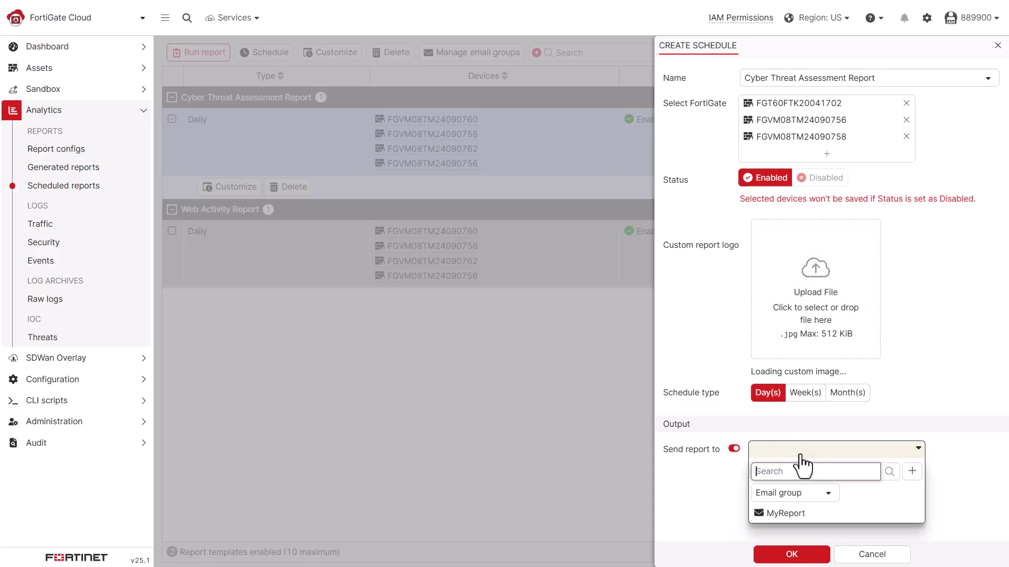
left_click(798, 514)
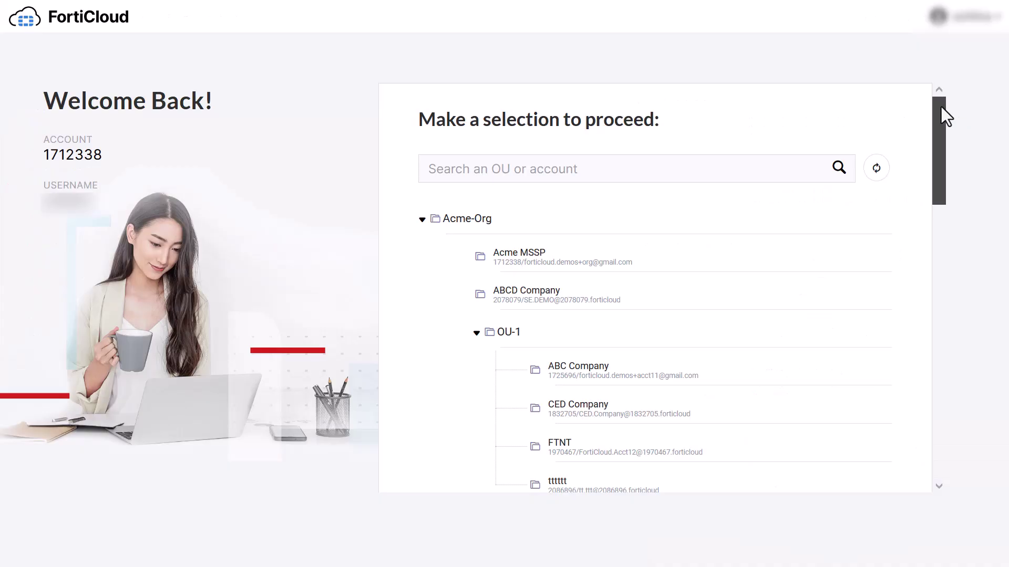
mouse_move(941, 106)
left_mouse_down()
mouse_move(944, 238)
mouse_move(935, 94)
left_mouse_up()
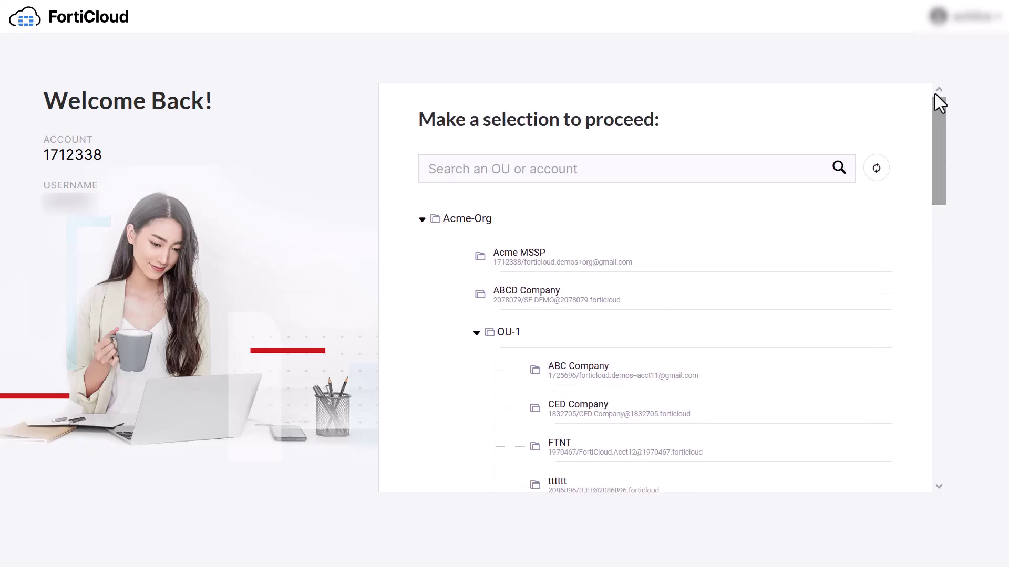
mouse_move(646, 220)
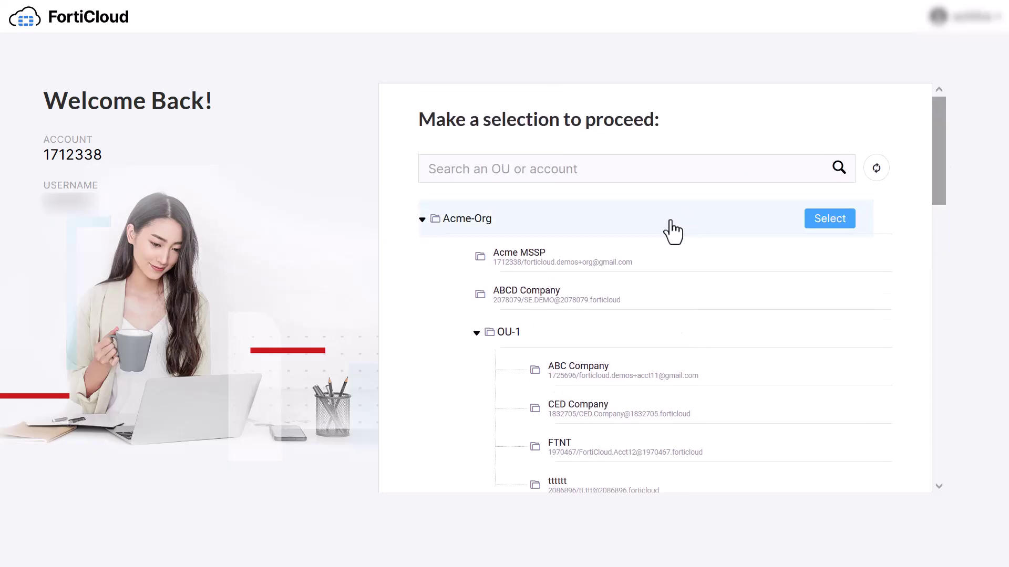
Enter Acme-Org, then switch the portal theme to Dark and back to Light.
left_click(825, 226)
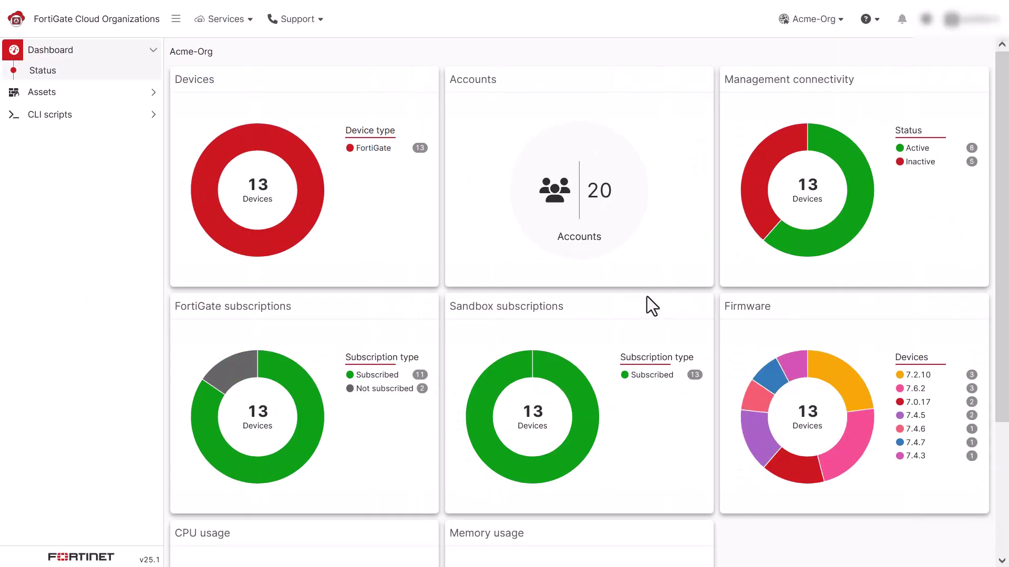
scroll(516, 219, "down", 2)
scroll(513, 215, "down", 1)
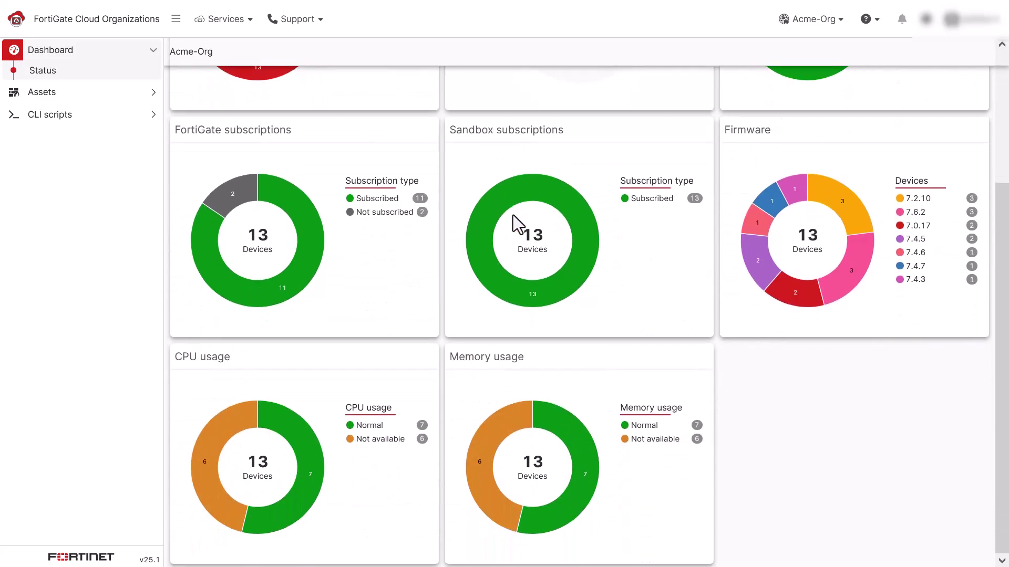
scroll(513, 215, "up", 3)
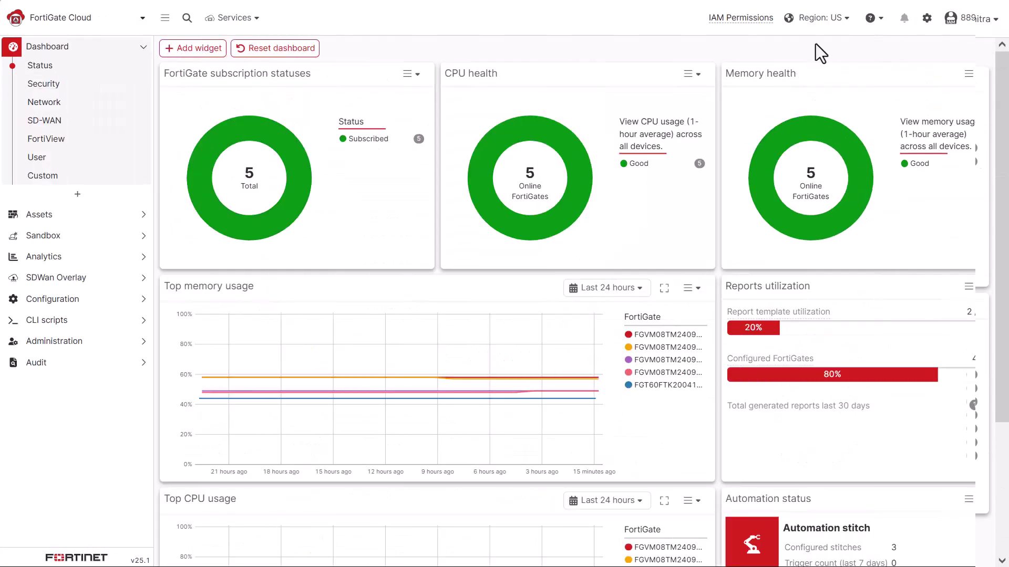
left_click(926, 17)
left_click(835, 83)
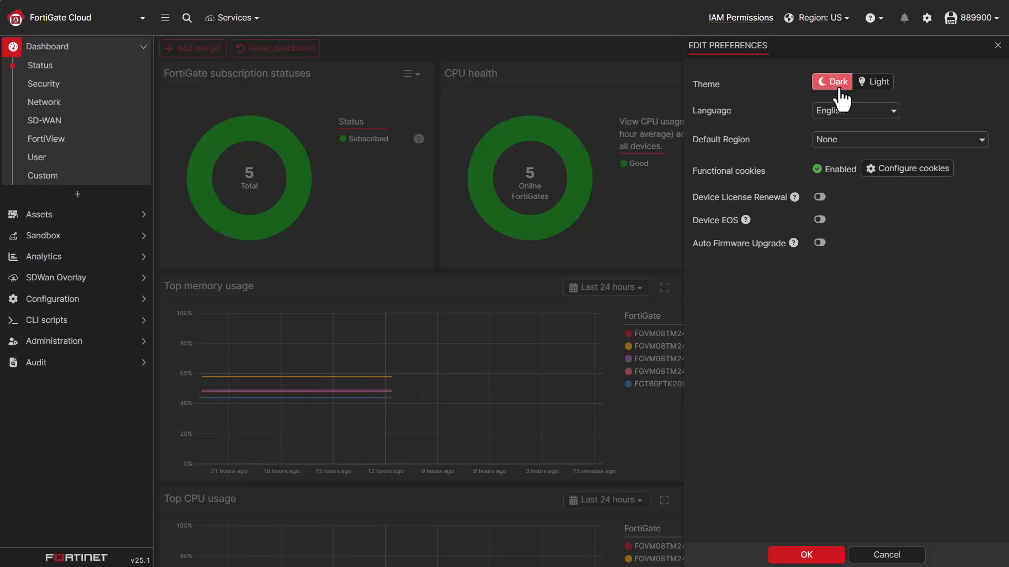
left_click(875, 82)
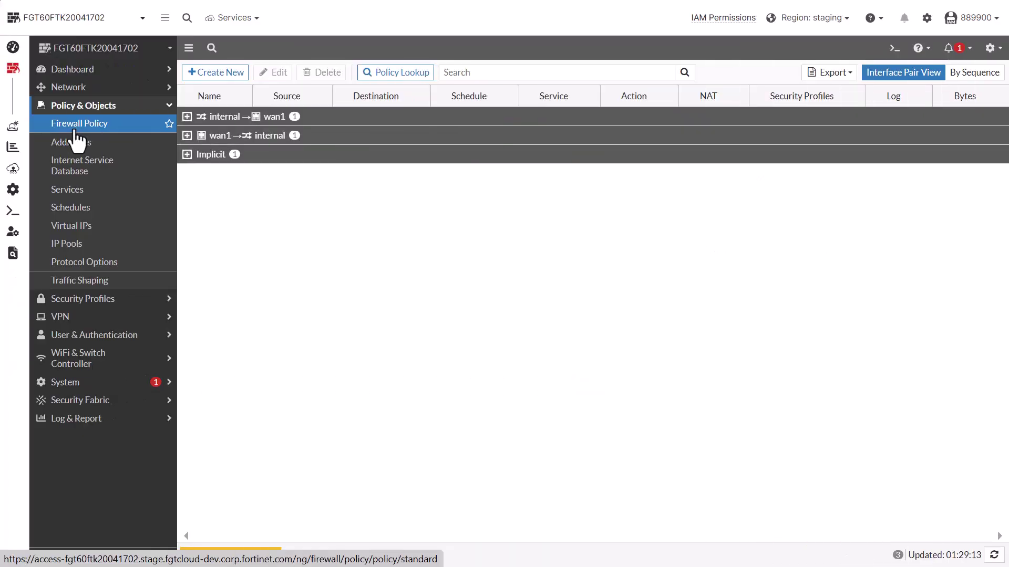
Expand the Security Profiles, WiFi & Switch Controller and Security Fabric sections.
left_click(82, 300)
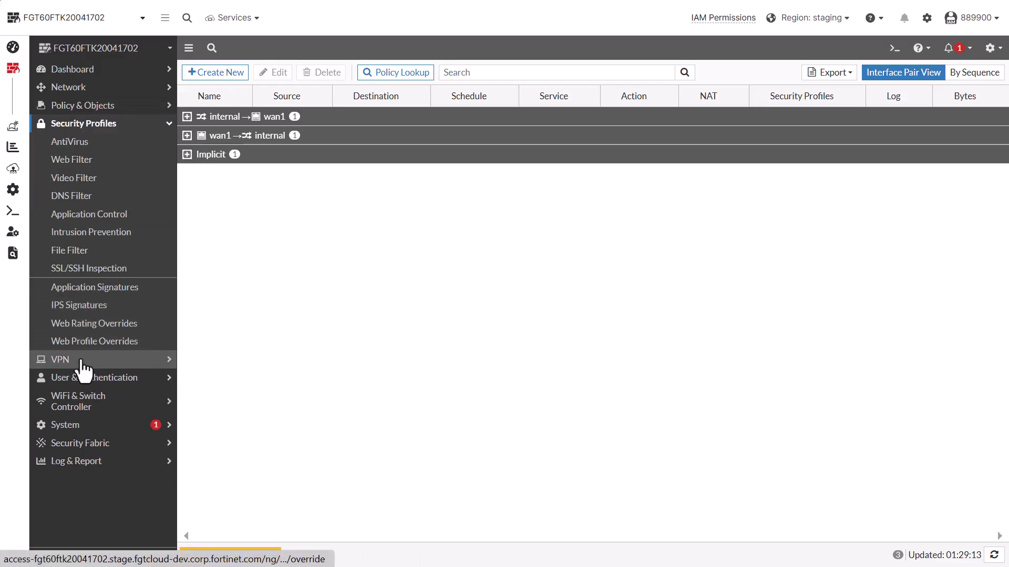
left_click(79, 400)
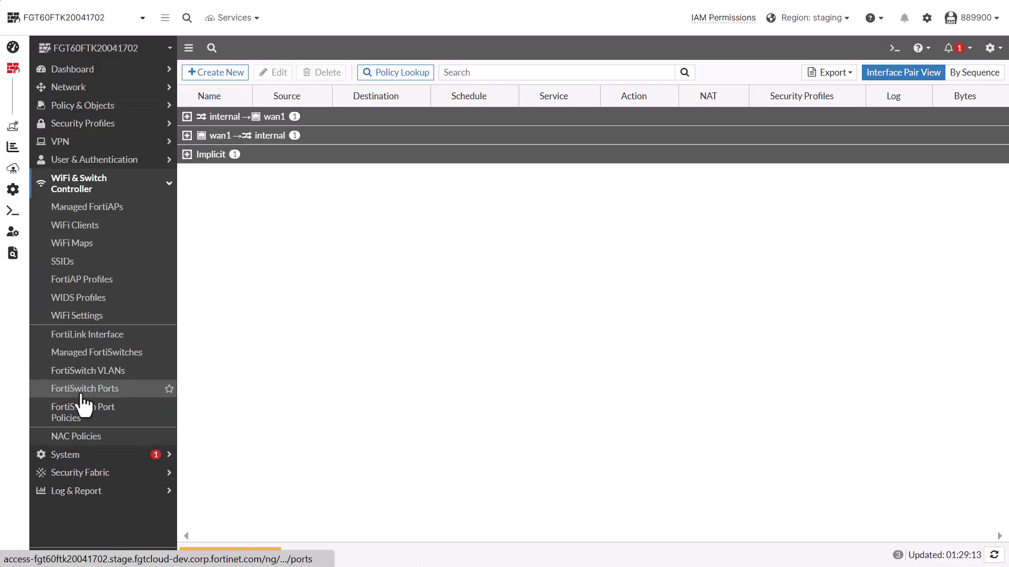
left_click(80, 474)
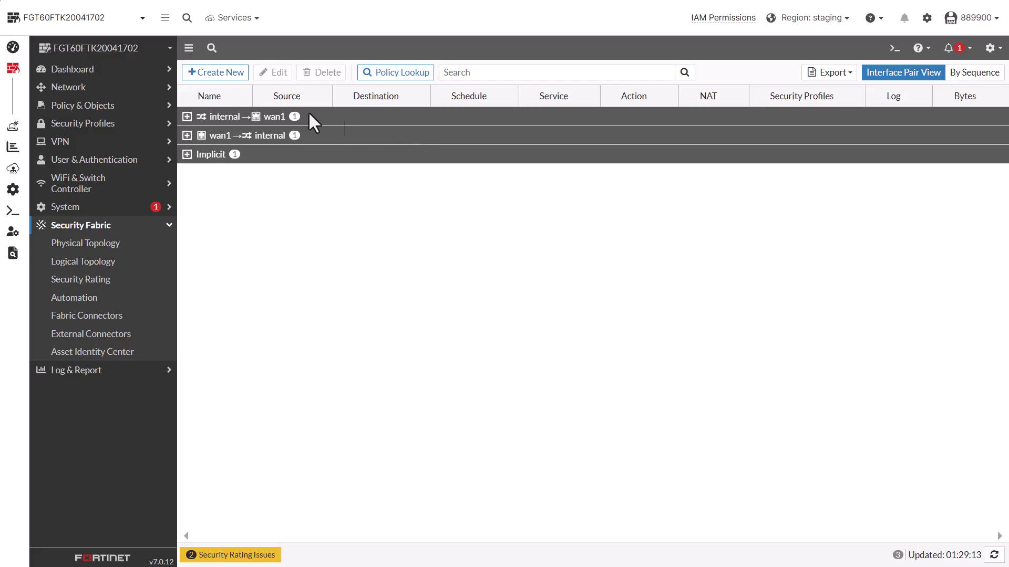
Return to the portal's Status dashboard from the main navigation.
left_click(13, 67)
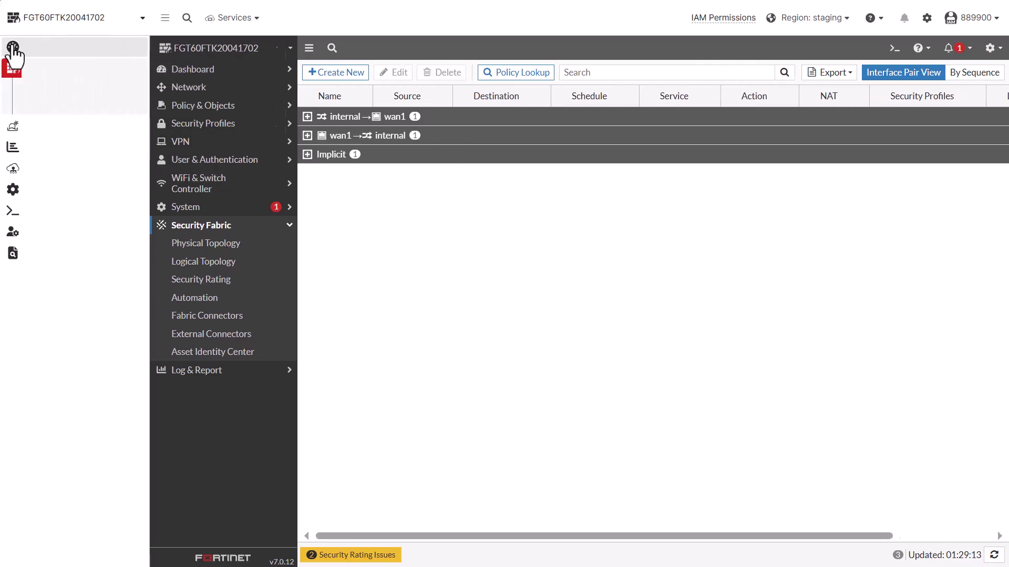
left_click(68, 75)
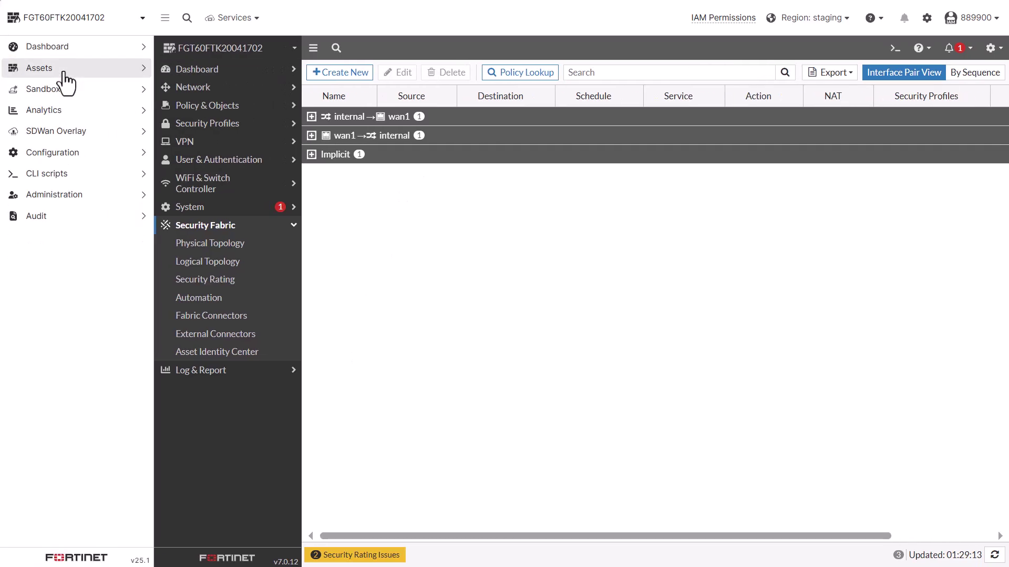
left_click(31, 49)
left_click(40, 66)
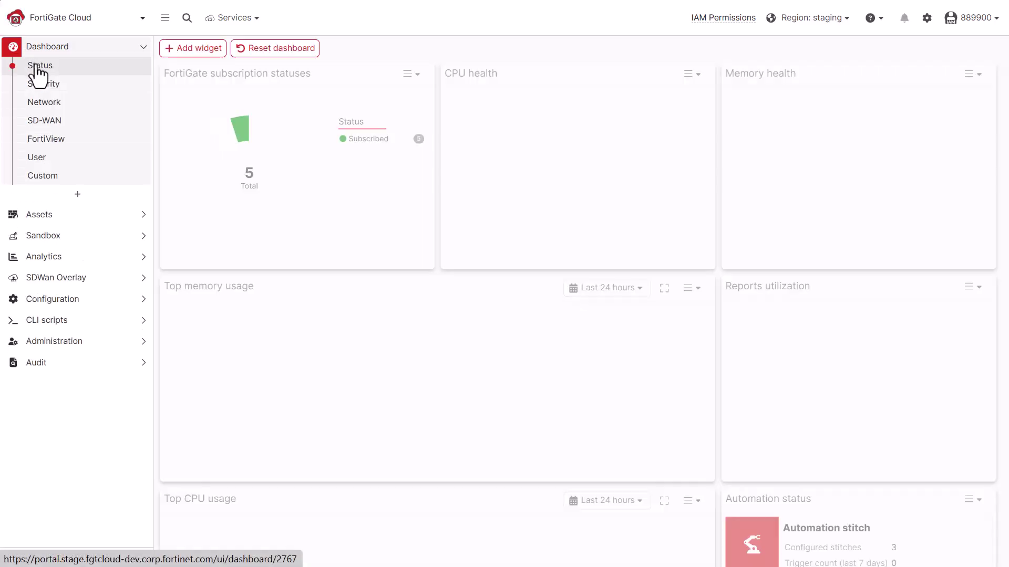